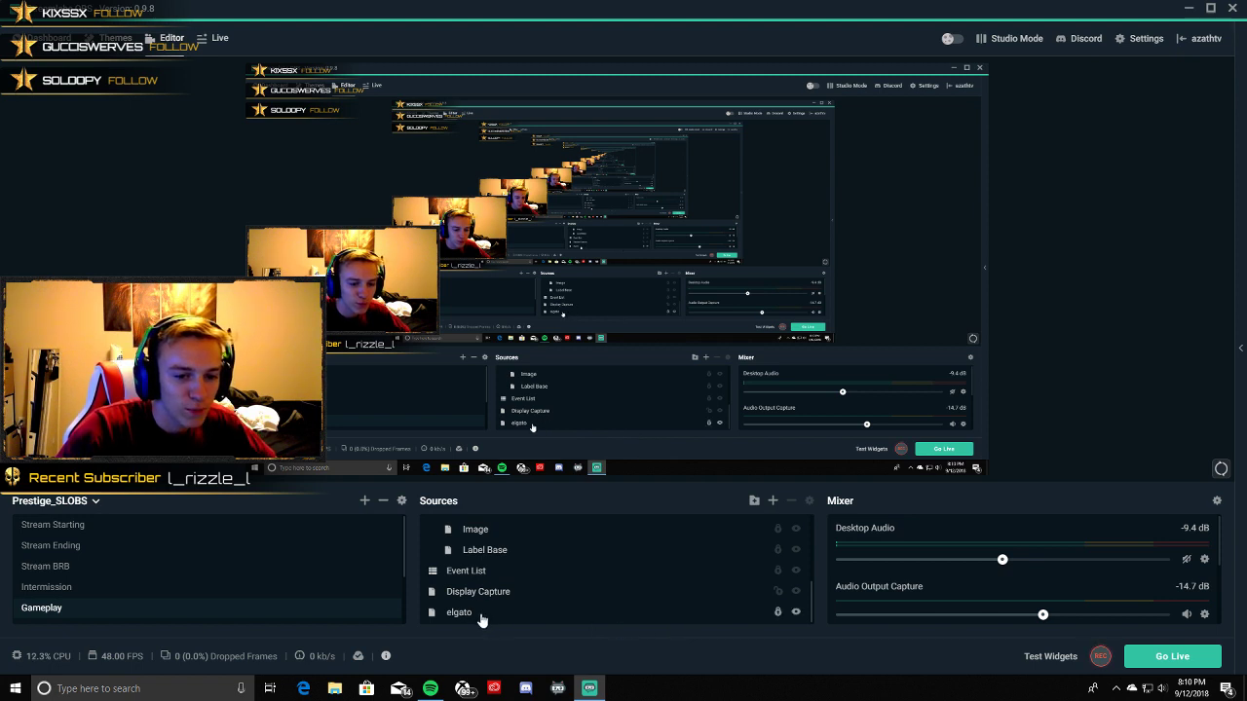
Open the Filters window for the WEBCAM source.
scroll(546, 607, up, 1)
scroll(548, 608, up, 2)
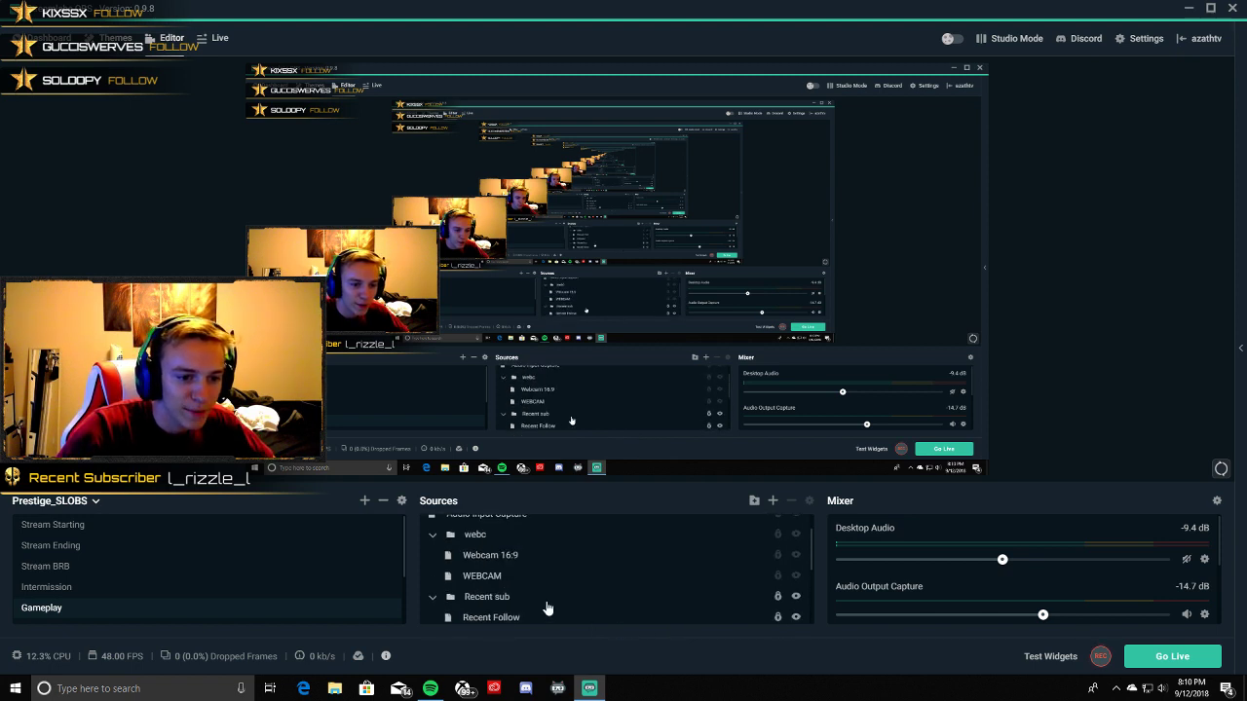
click(479, 581)
right_click(487, 577)
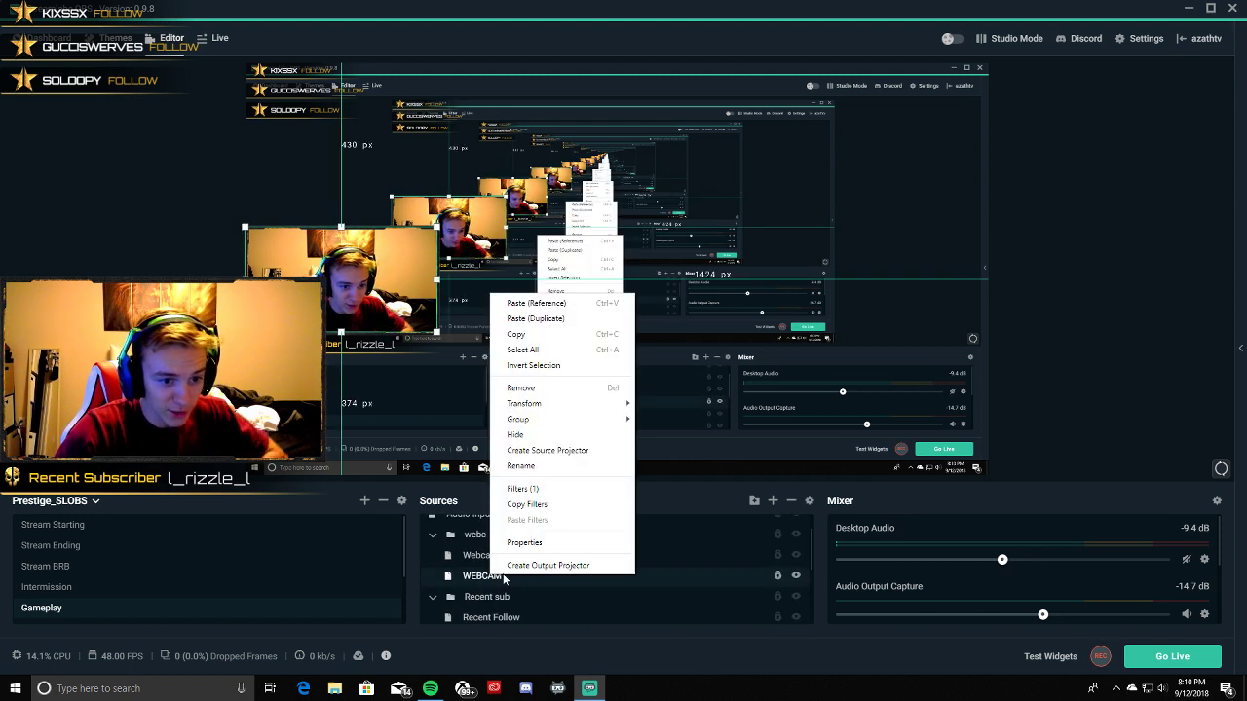
click(539, 490)
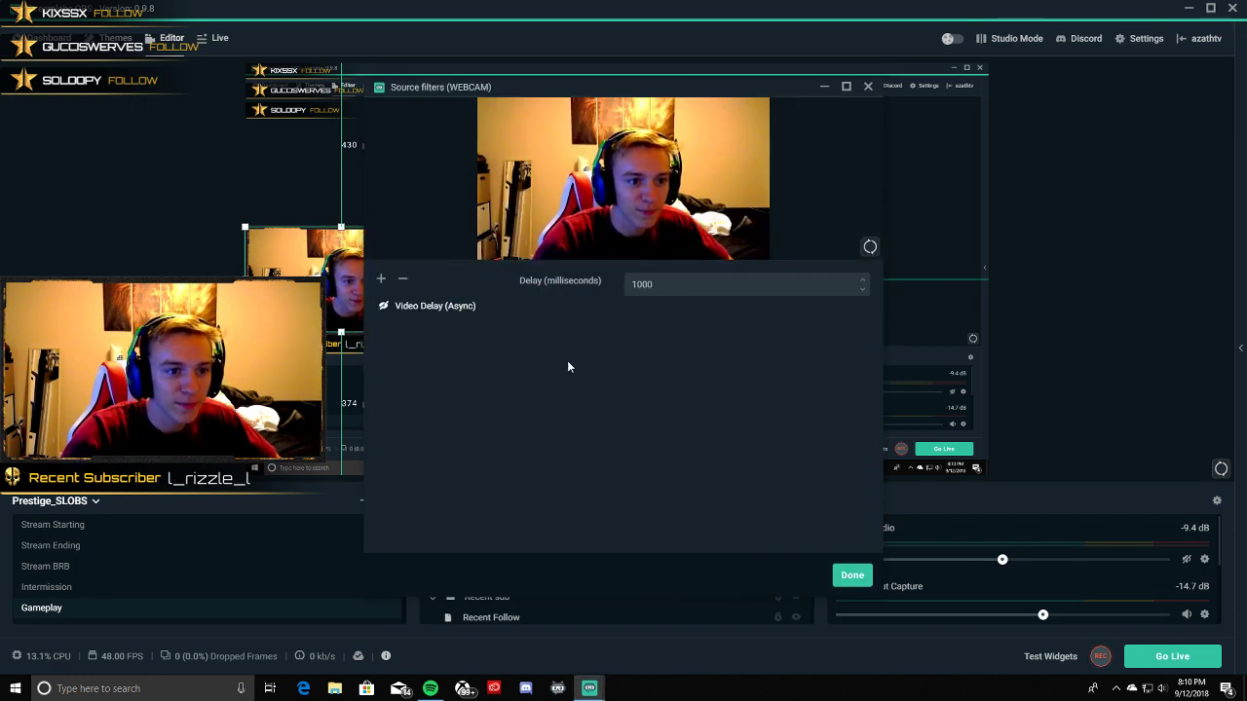
Cancel the extra filter so WEBCAM keeps only the 1000 ms Video Delay (Async).
click(383, 280)
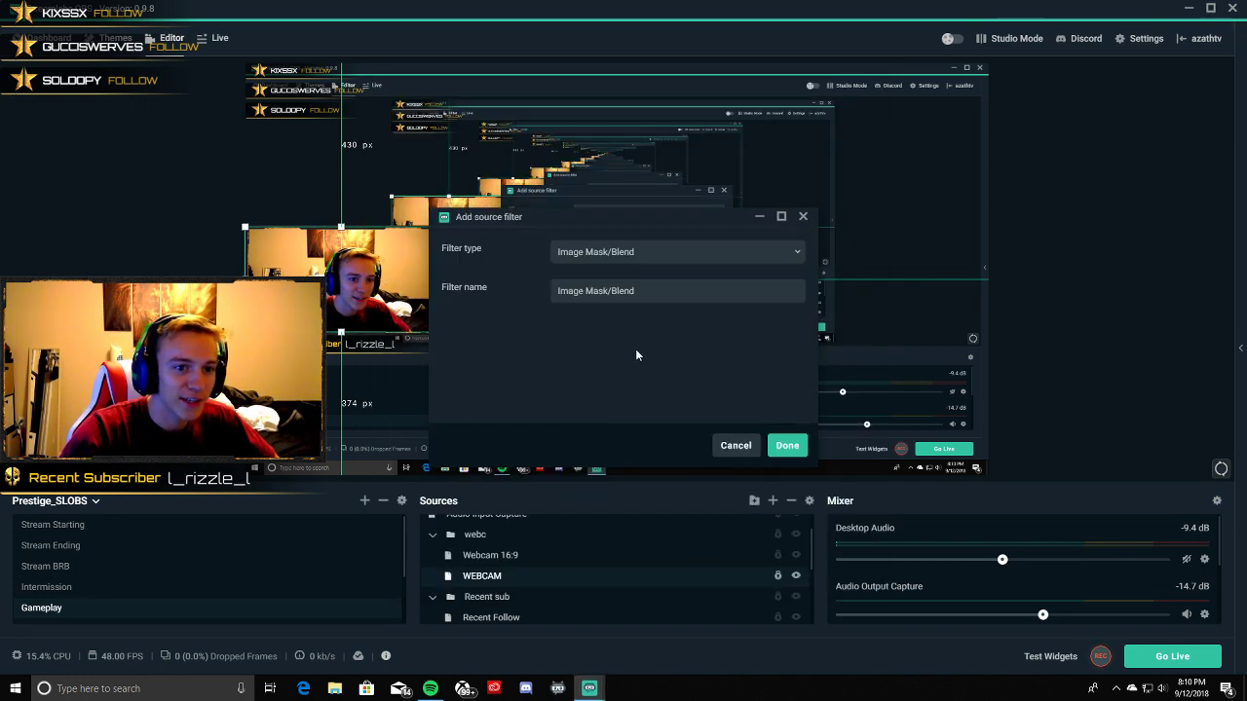
click(689, 259)
scroll(651, 362, down, 2)
scroll(652, 362, down, 1)
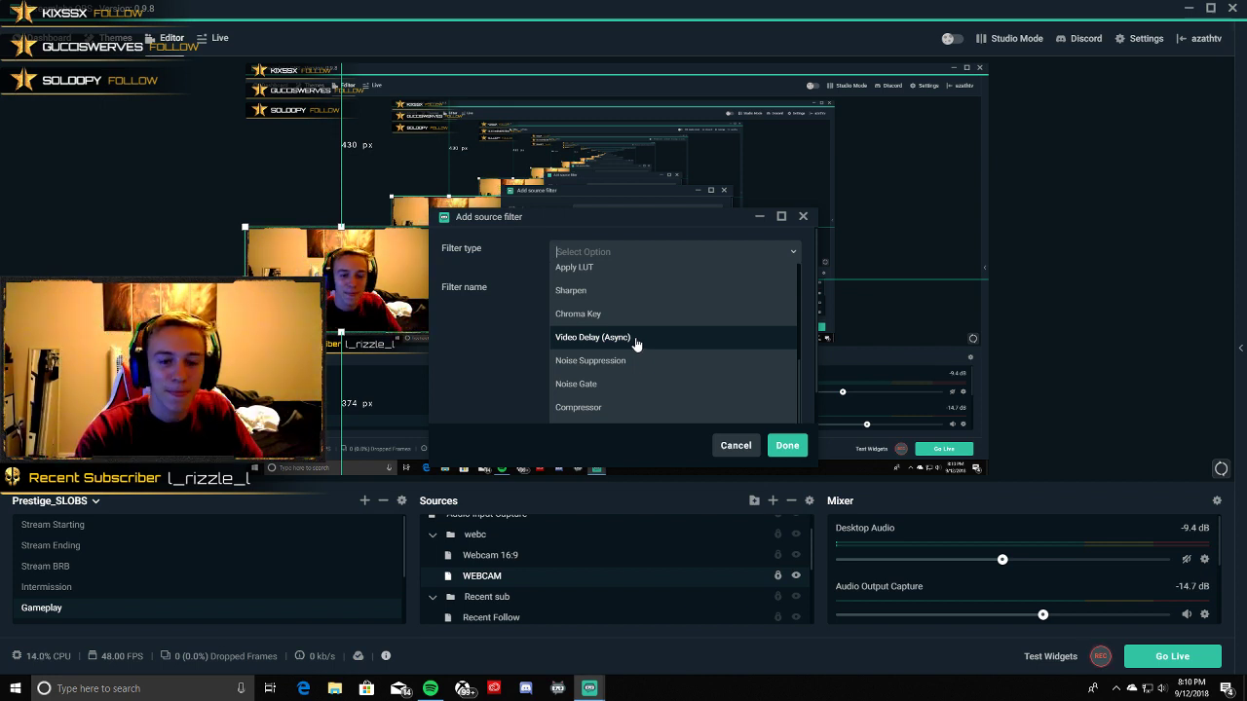
click(623, 337)
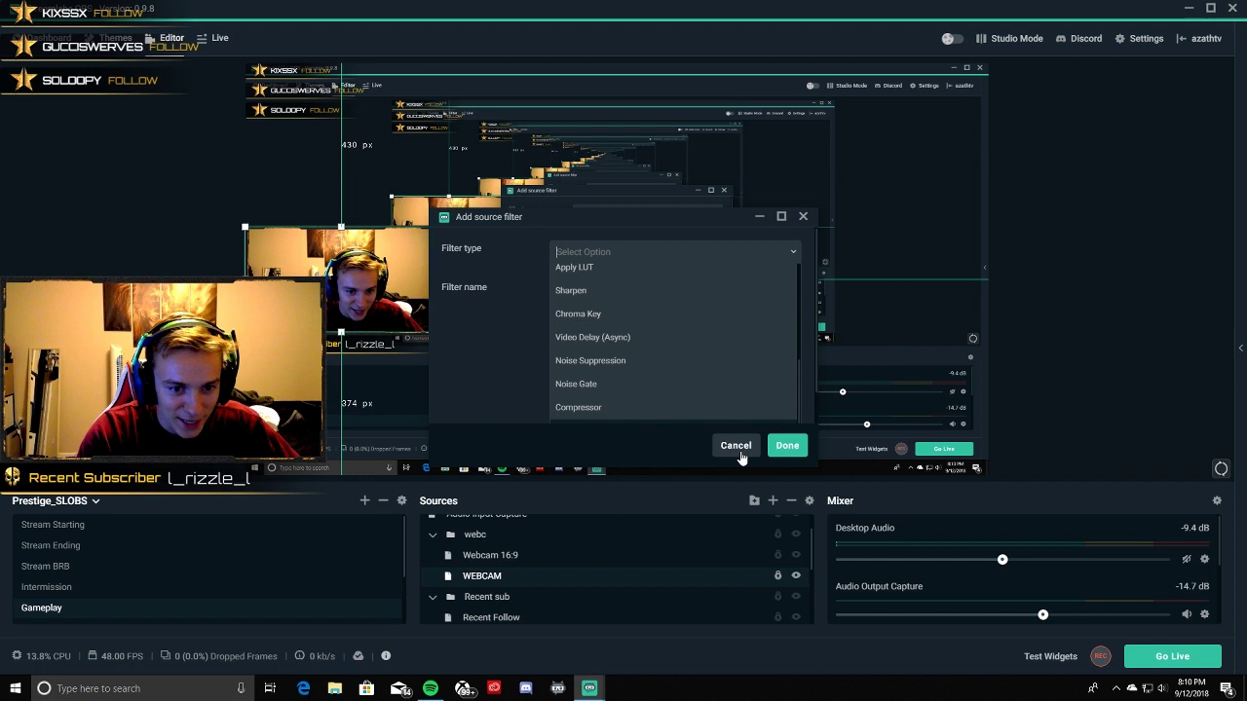
key(Return)
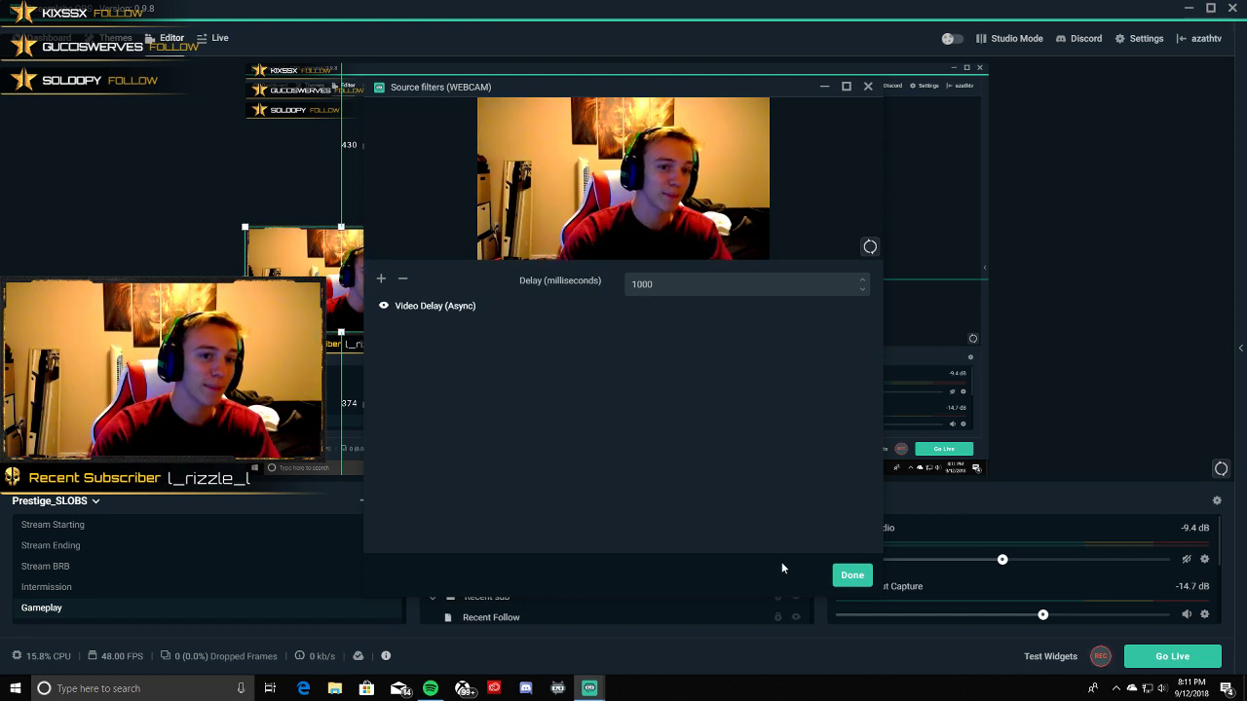
click(855, 580)
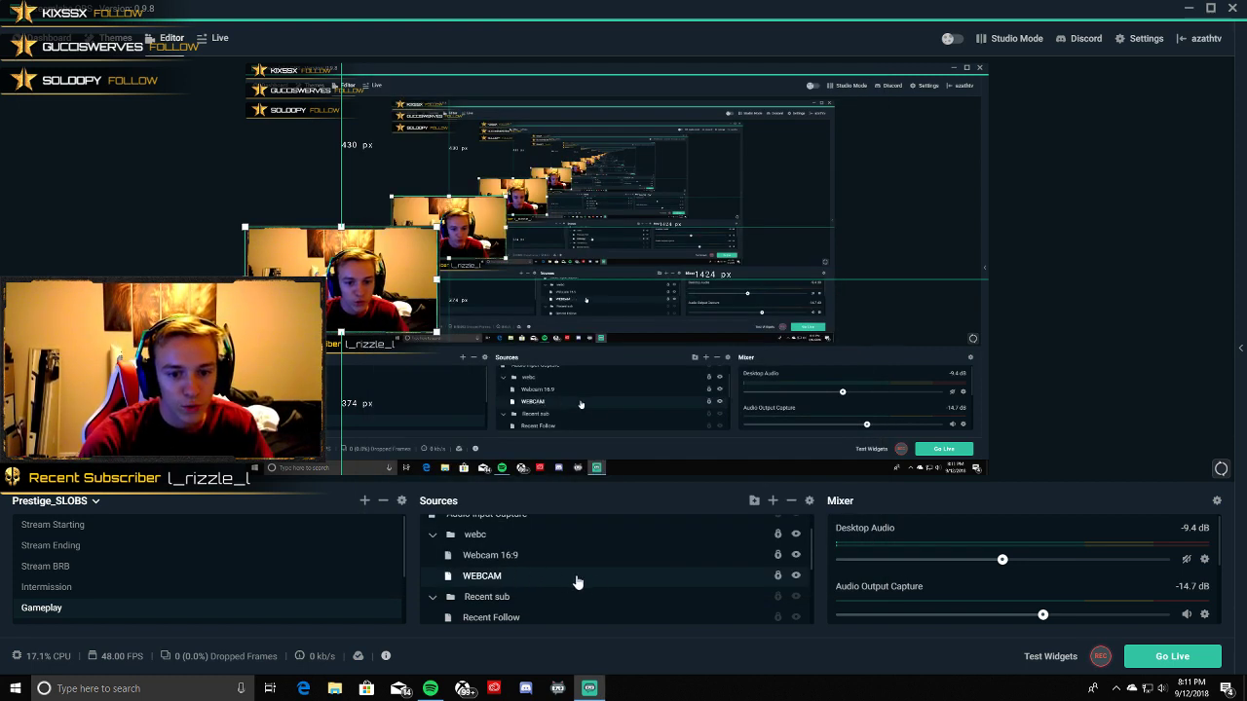
scroll(608, 575, up, 2)
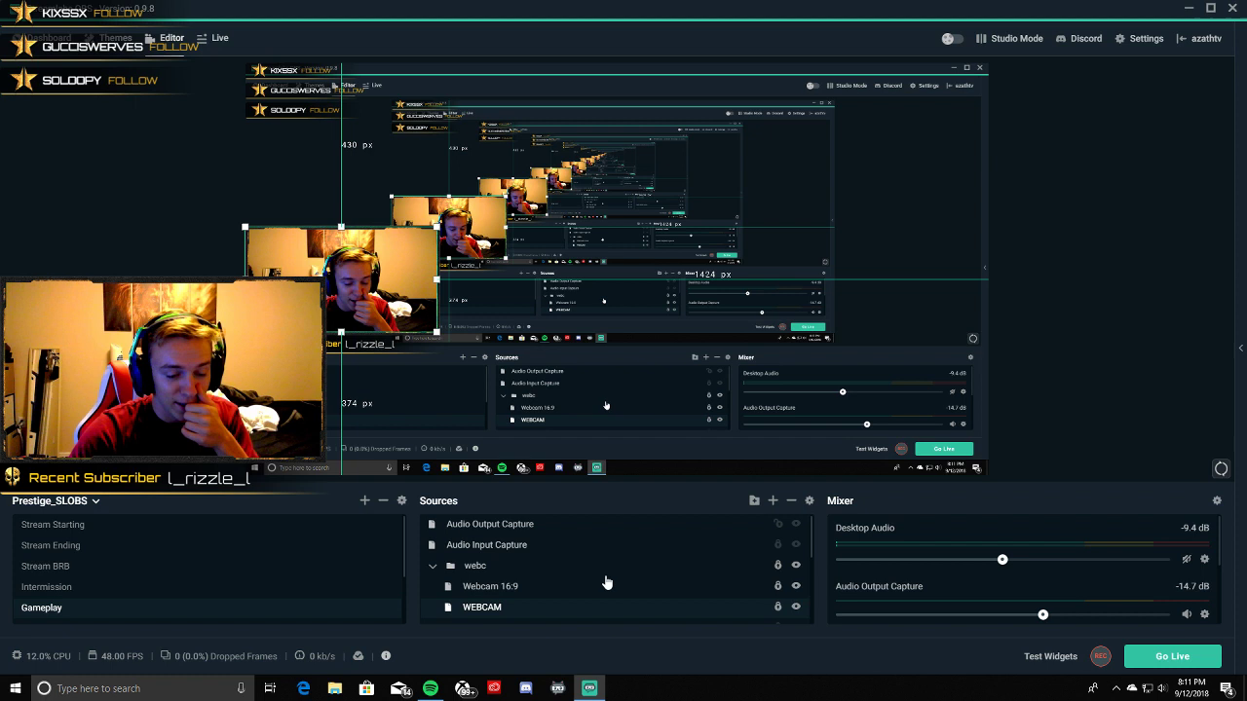
scroll(906, 533, down, 2)
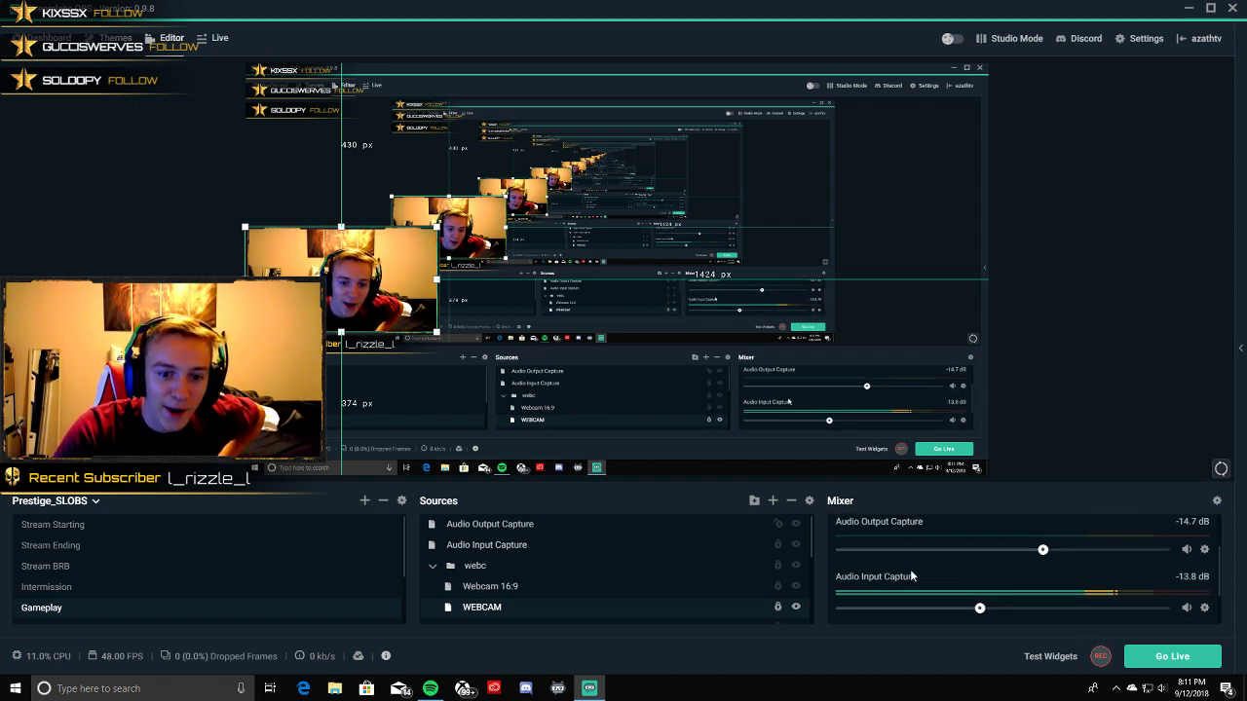
scroll(910, 569, up, 2)
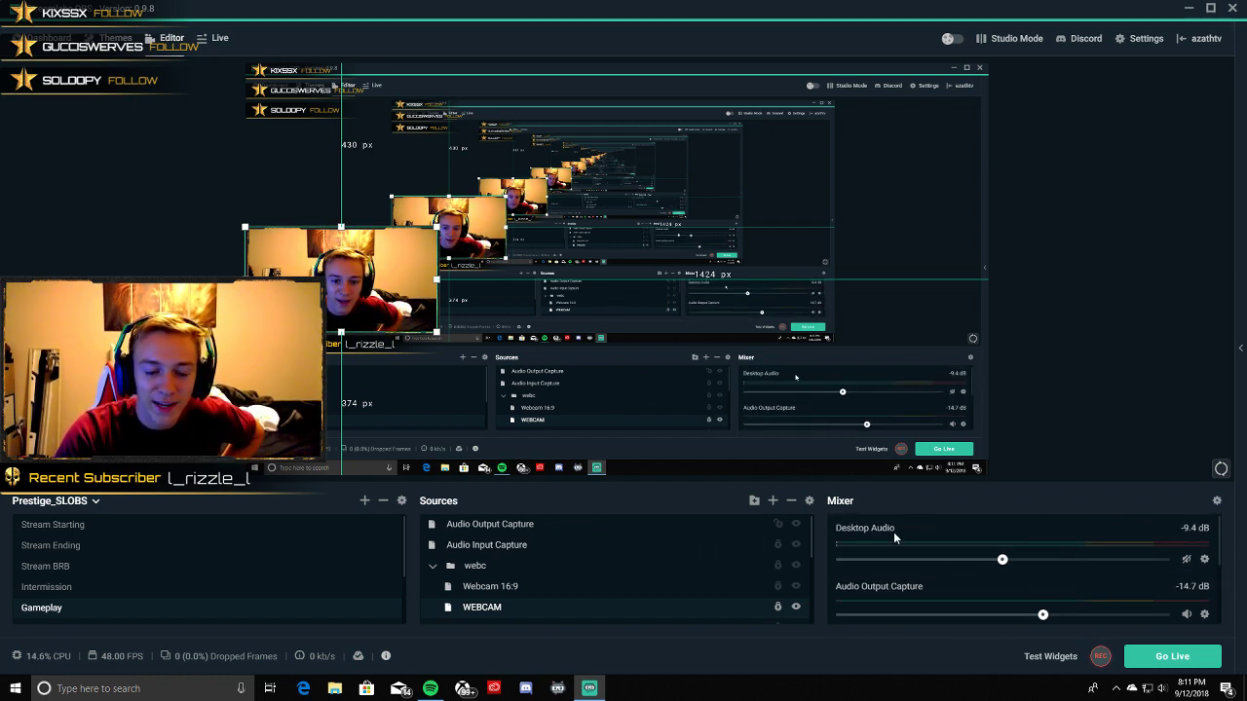
click(1216, 501)
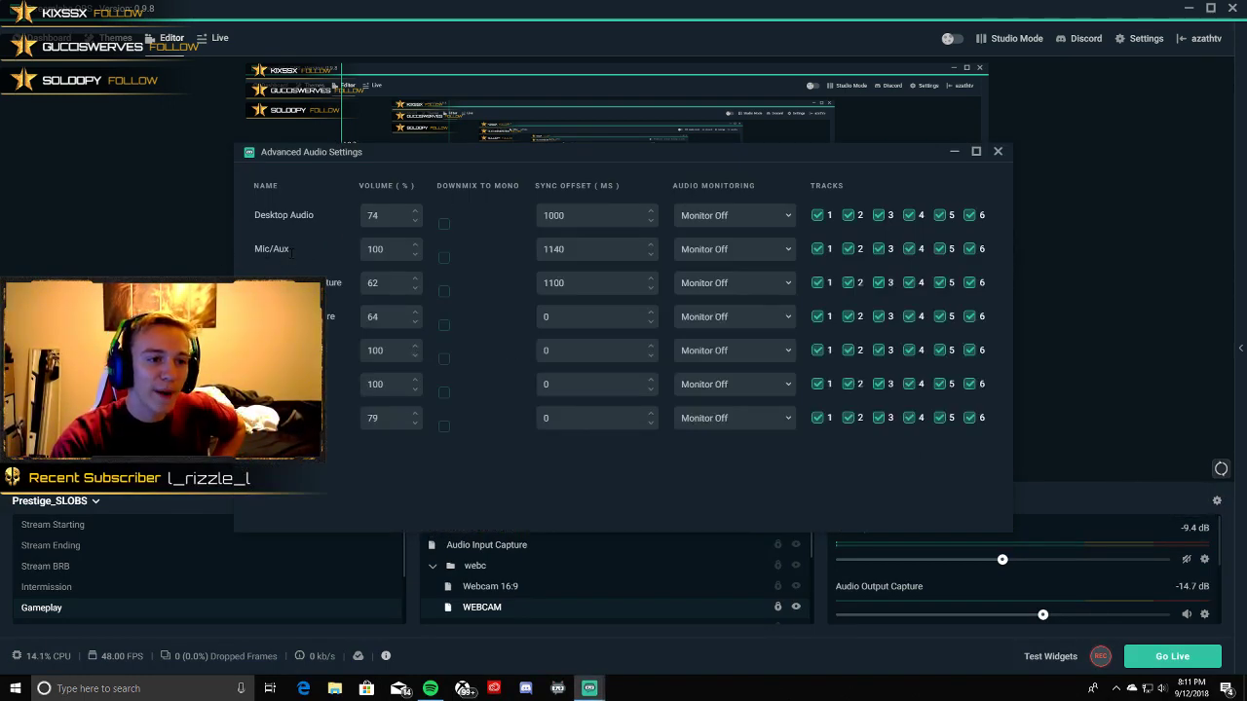
drag(848, 162, 897, 187)
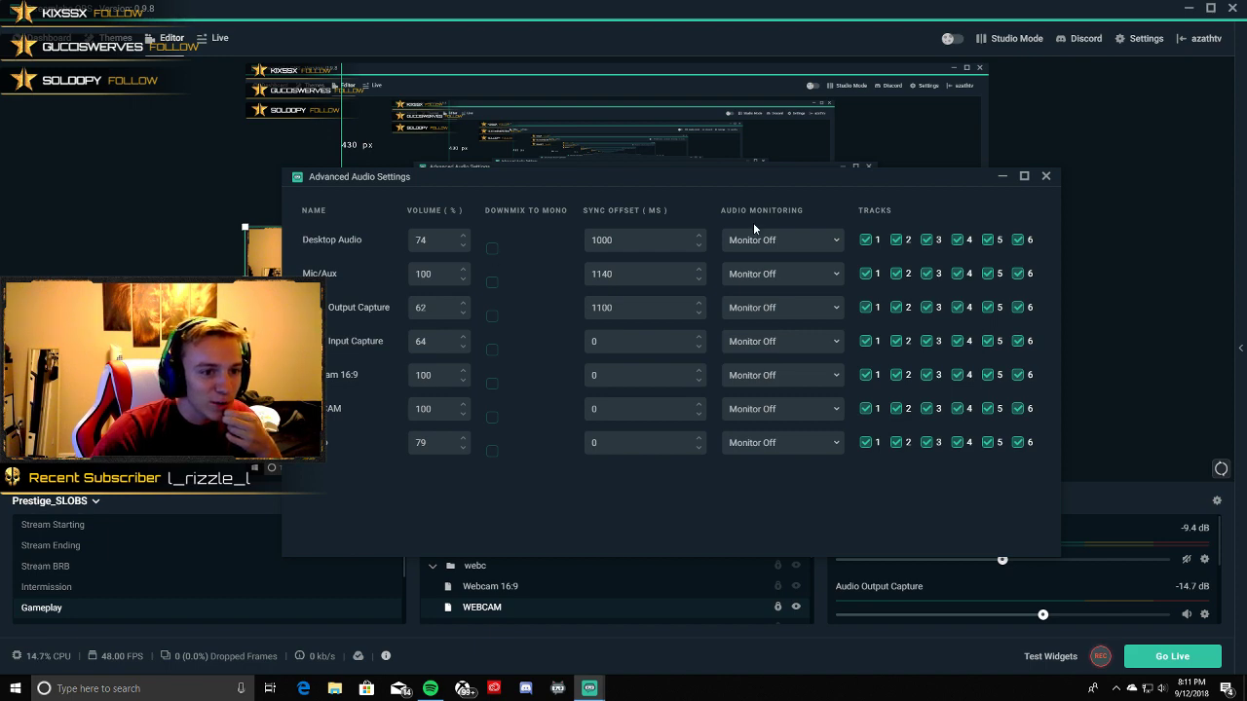
Add an Audio Input Capture for the Razer Seiren X mic with device timestamps enabled.
click(1003, 179)
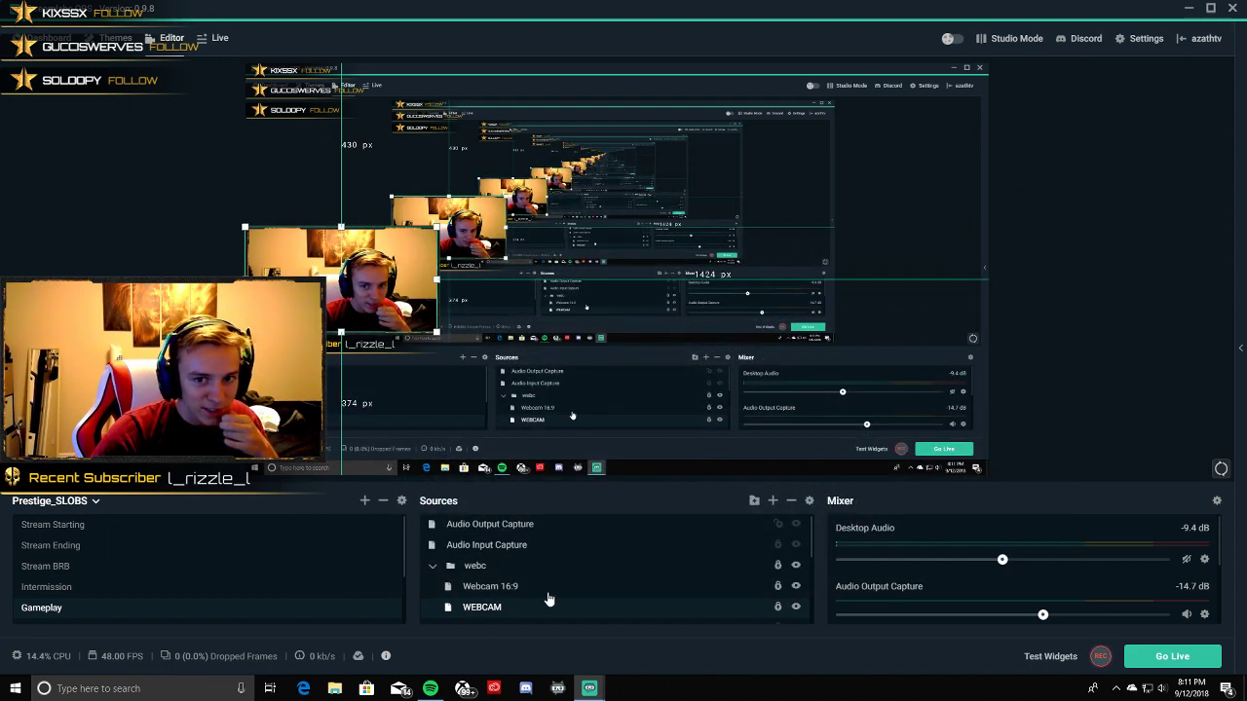
click(773, 502)
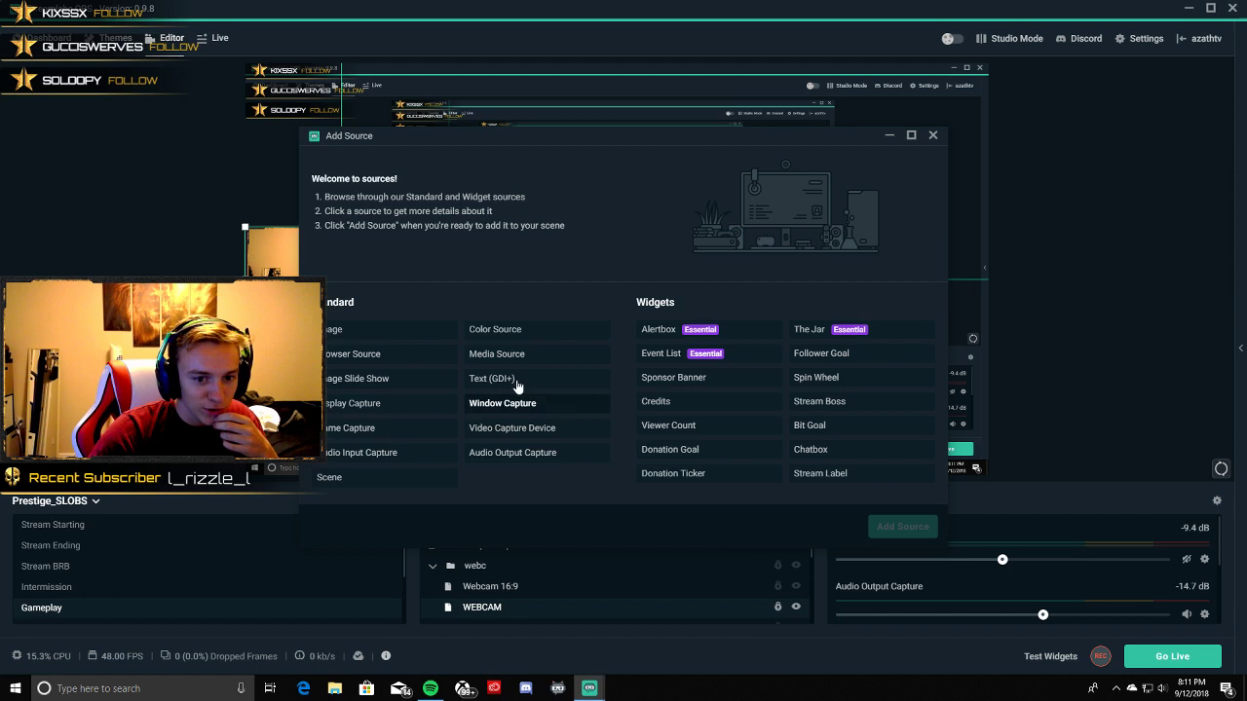
click(393, 454)
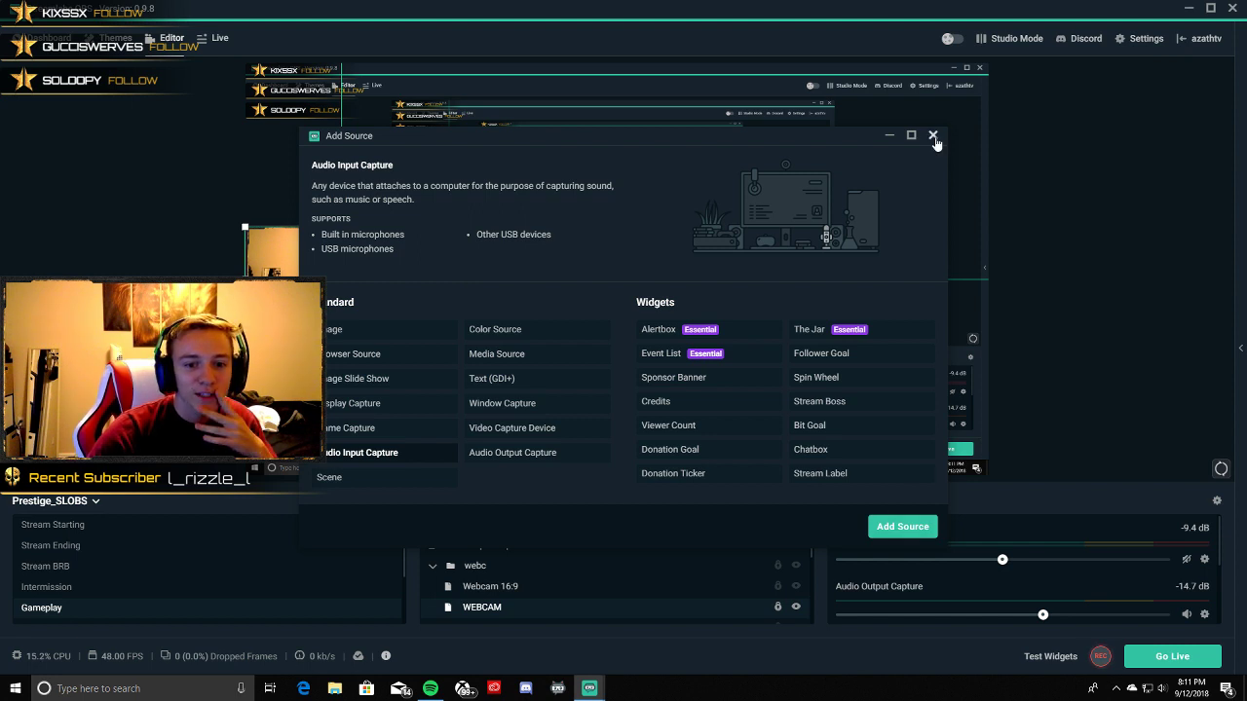
click(898, 527)
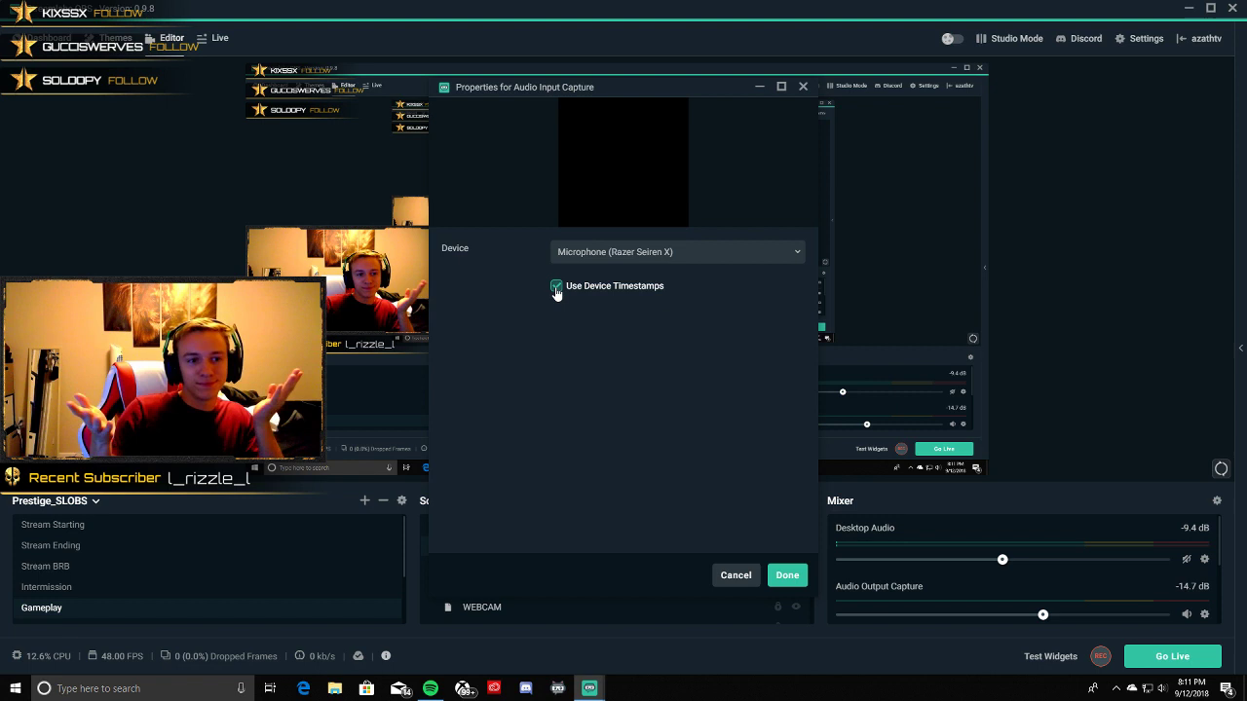
click(785, 575)
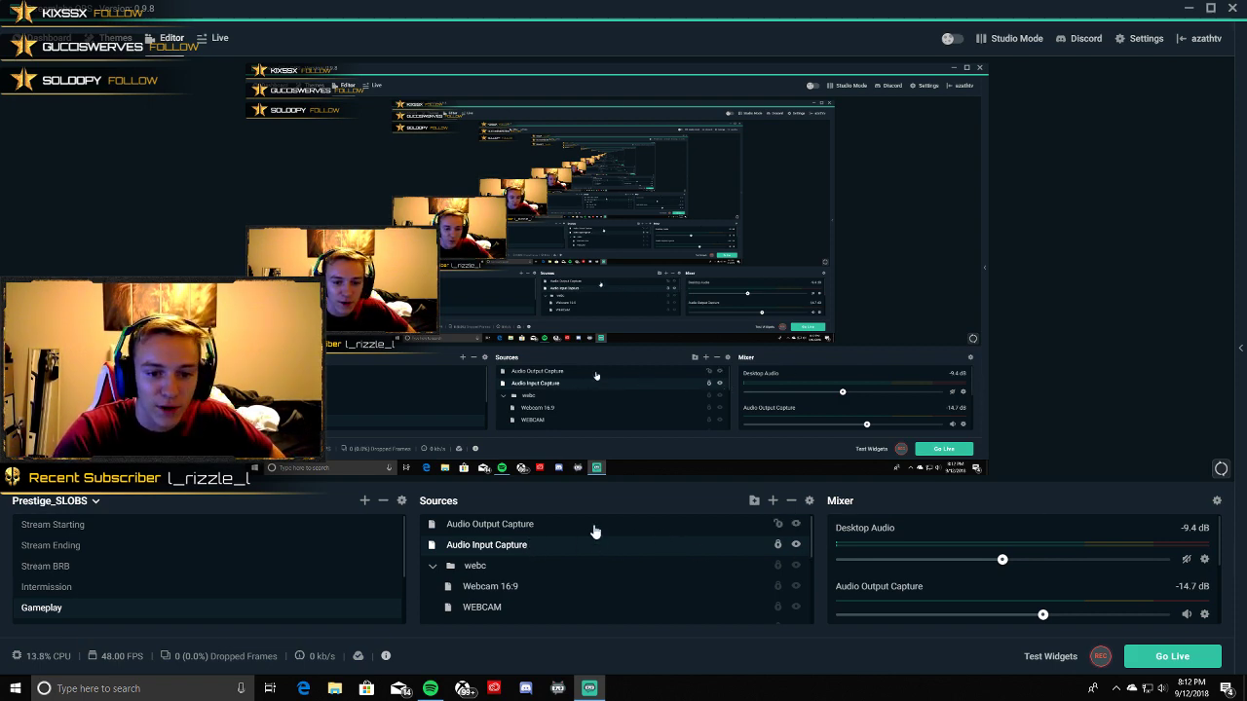
Review the mic's Compressor and Noise Gate filters unchanged, then open Advanced Audio Settings.
right_click(528, 543)
click(569, 455)
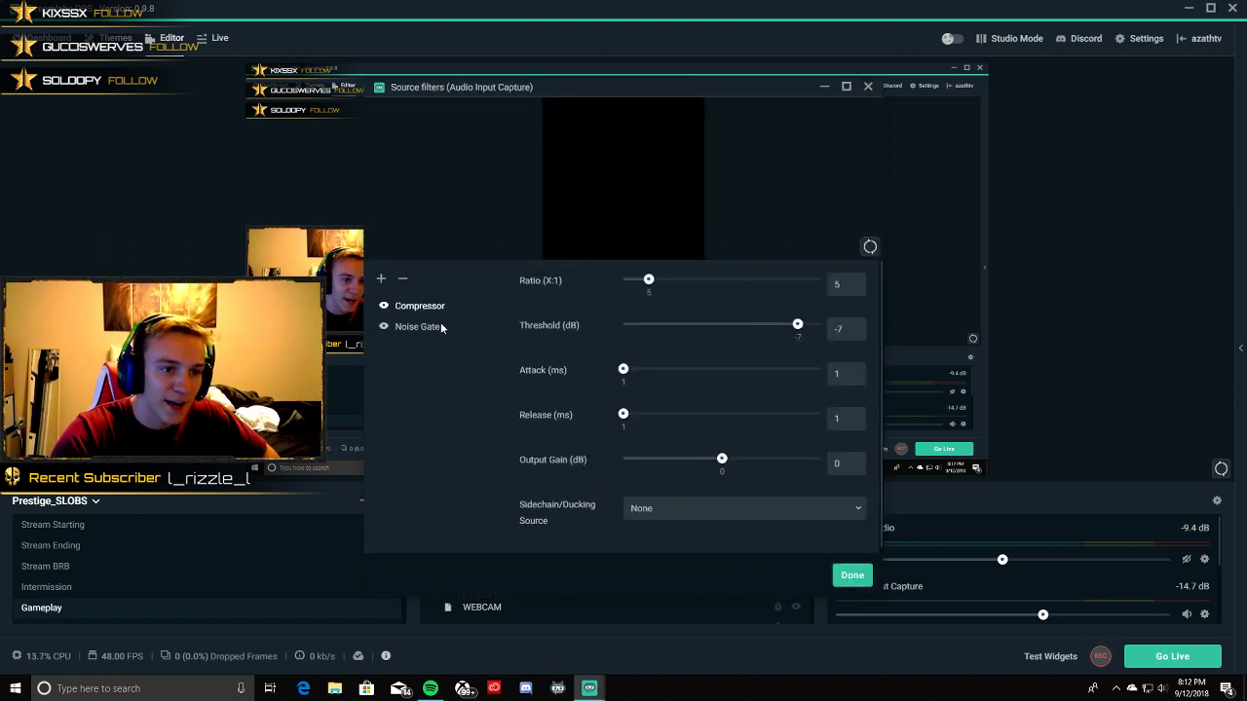
click(439, 327)
click(418, 306)
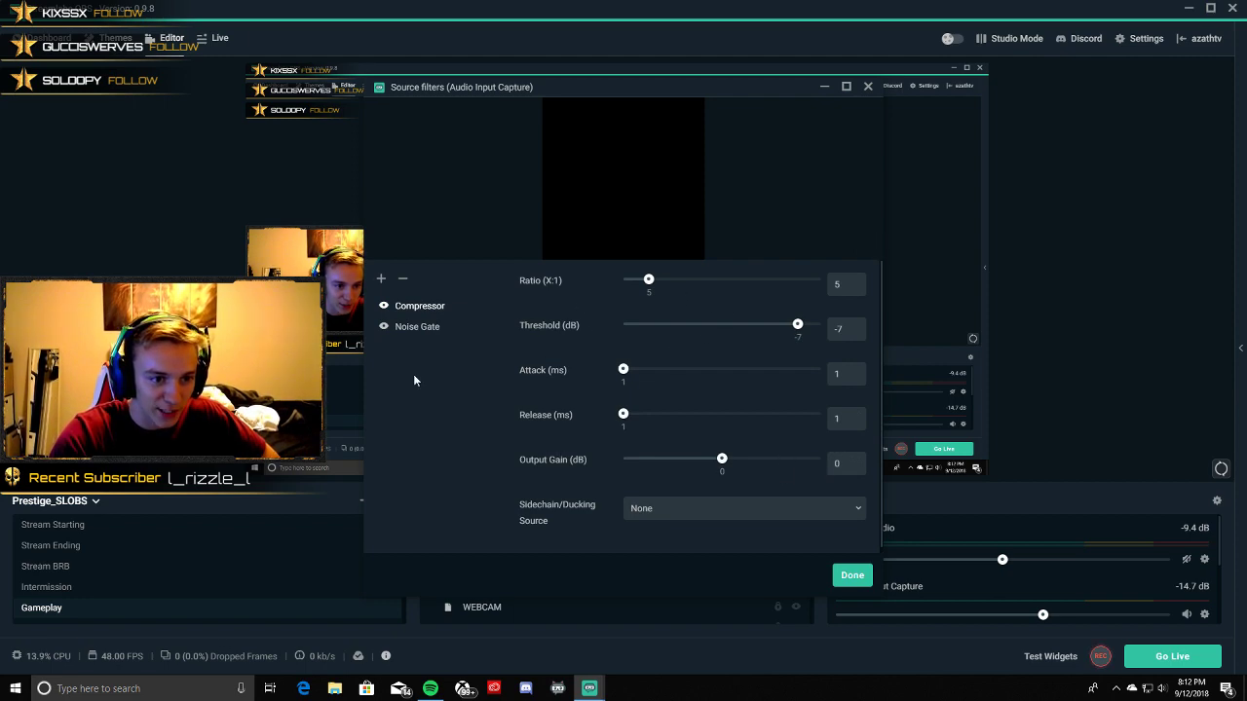
click(840, 576)
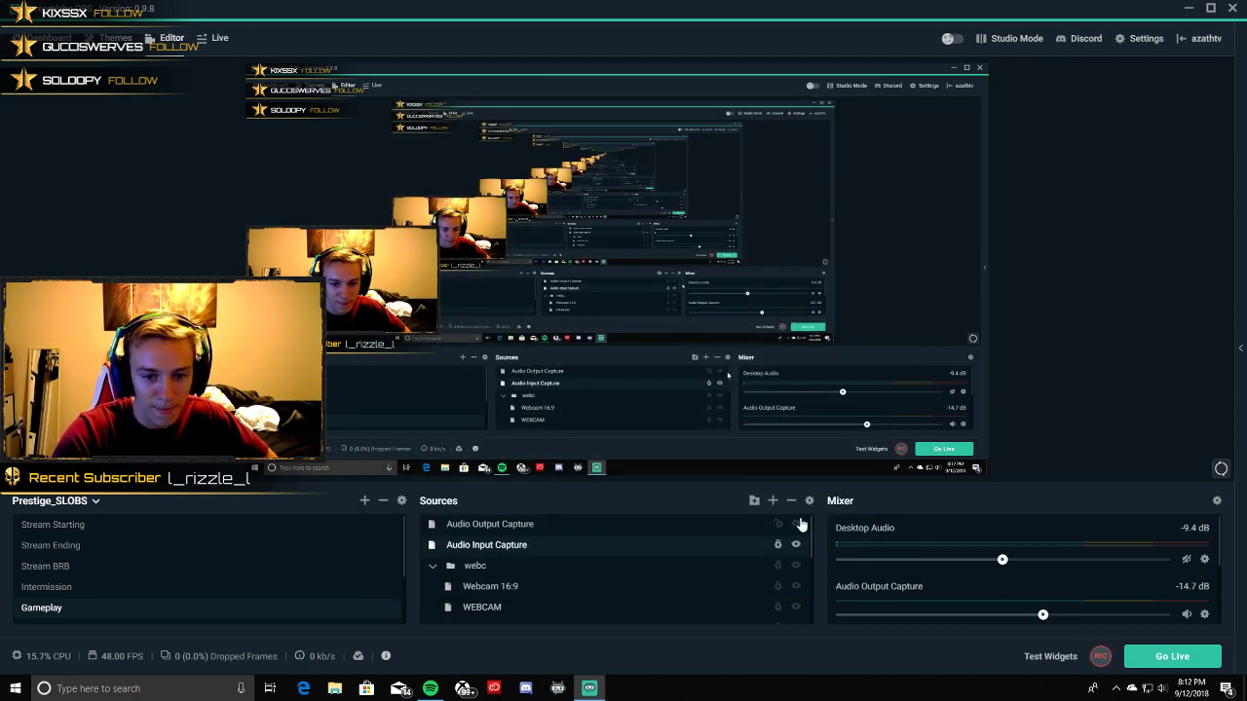
click(1217, 502)
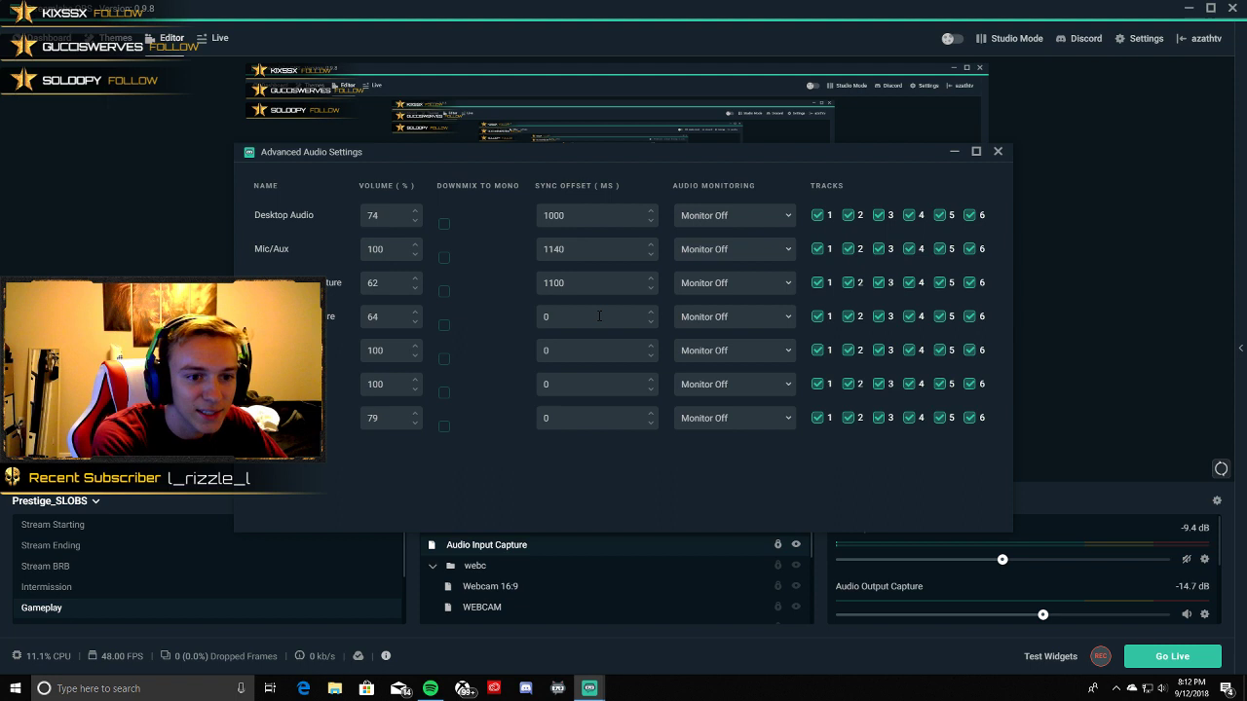
Change the fourth audio source's sync offset to 1130 ms and close the settings.
click(591, 250)
text(4234)
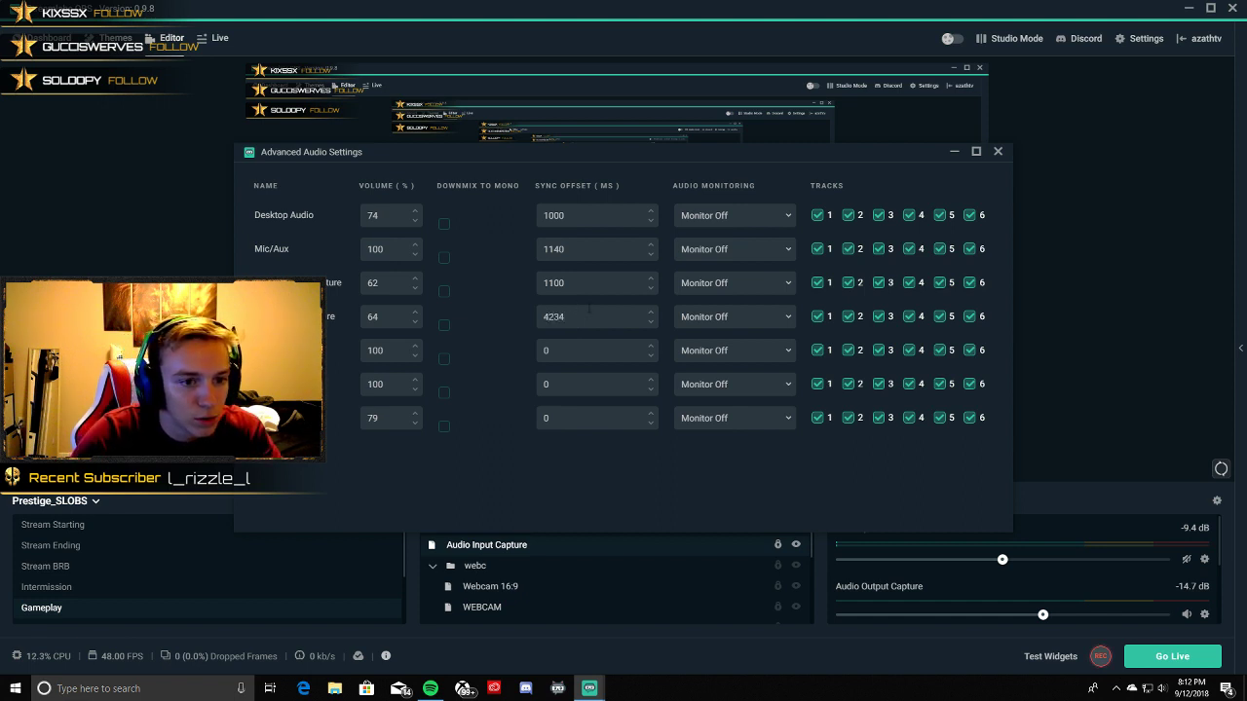
key(BackSpace)
key(BackSpace)
text(1130)
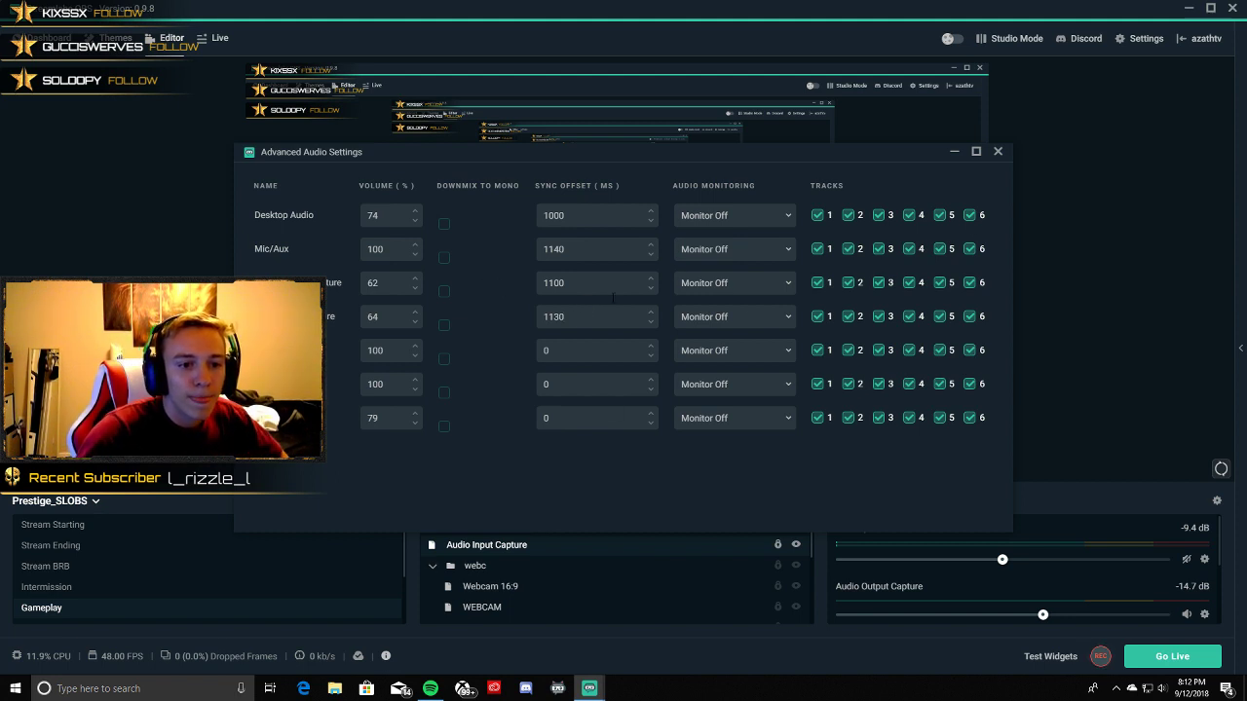
click(997, 152)
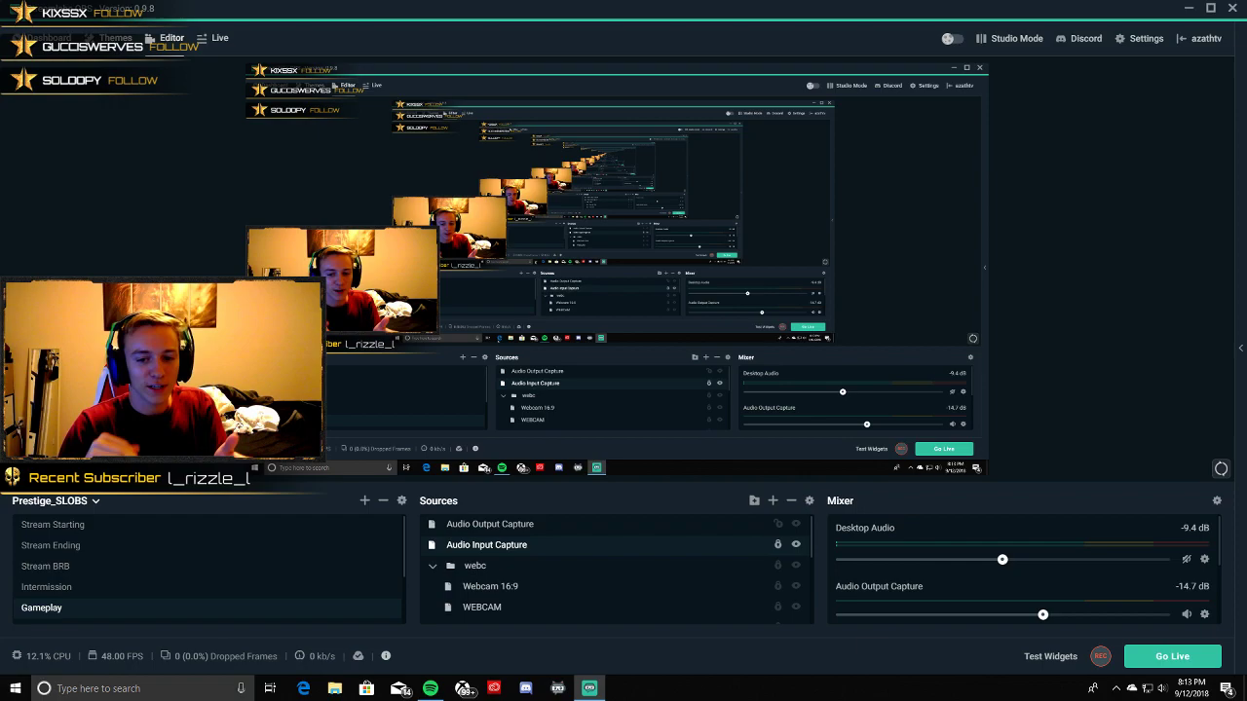
click(334, 688)
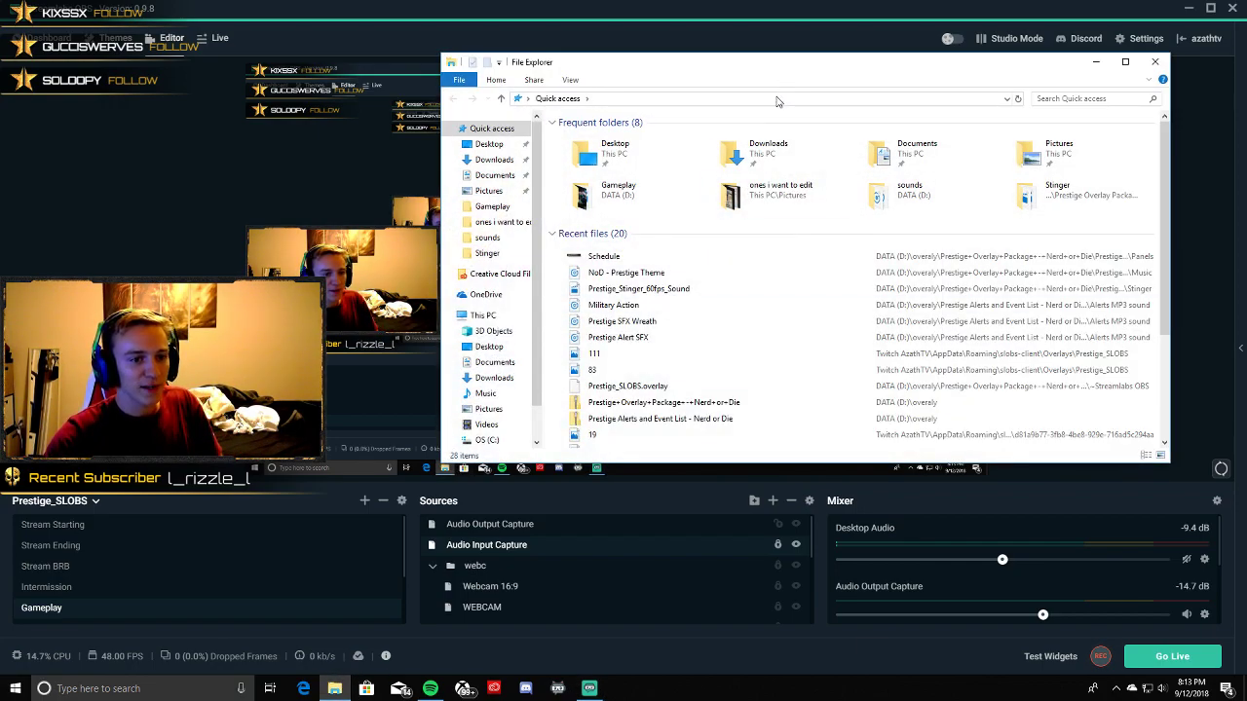
mouse_move(856, 88)
mouse_down()
mouse_move(926, 199)
mouse_move(903, 127)
mouse_up()
double_click(643, 244)
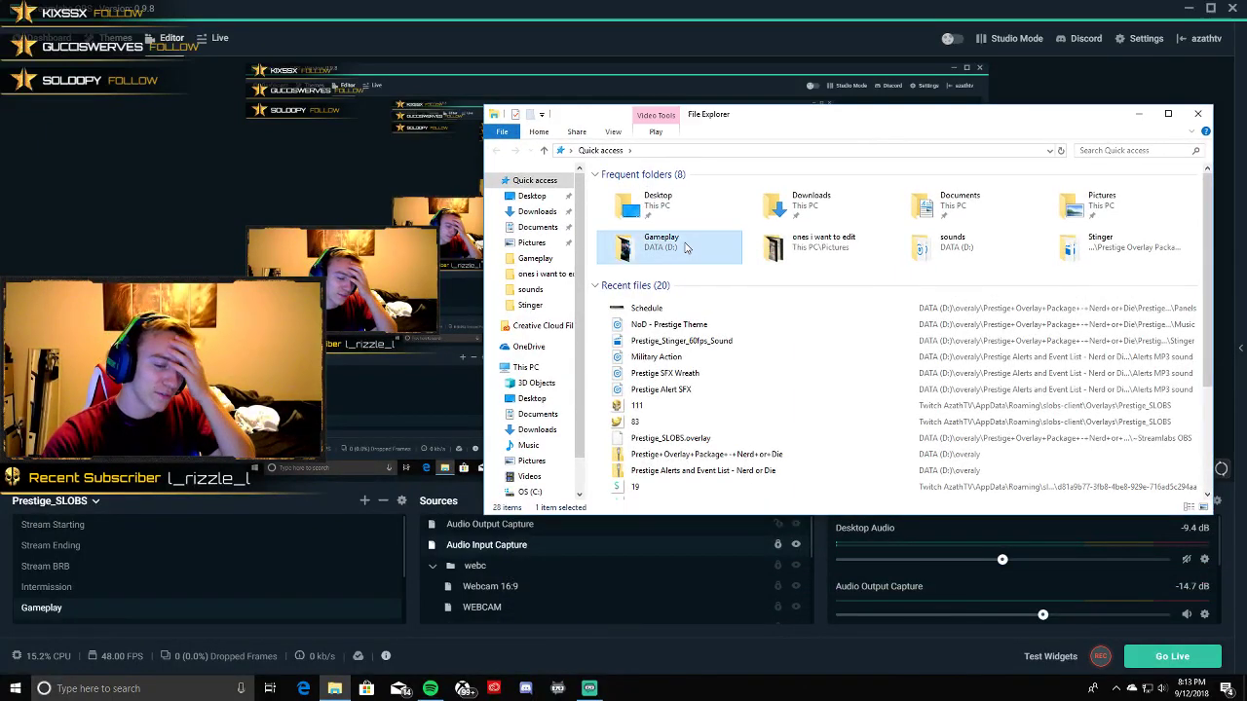
drag(940, 121, 868, 174)
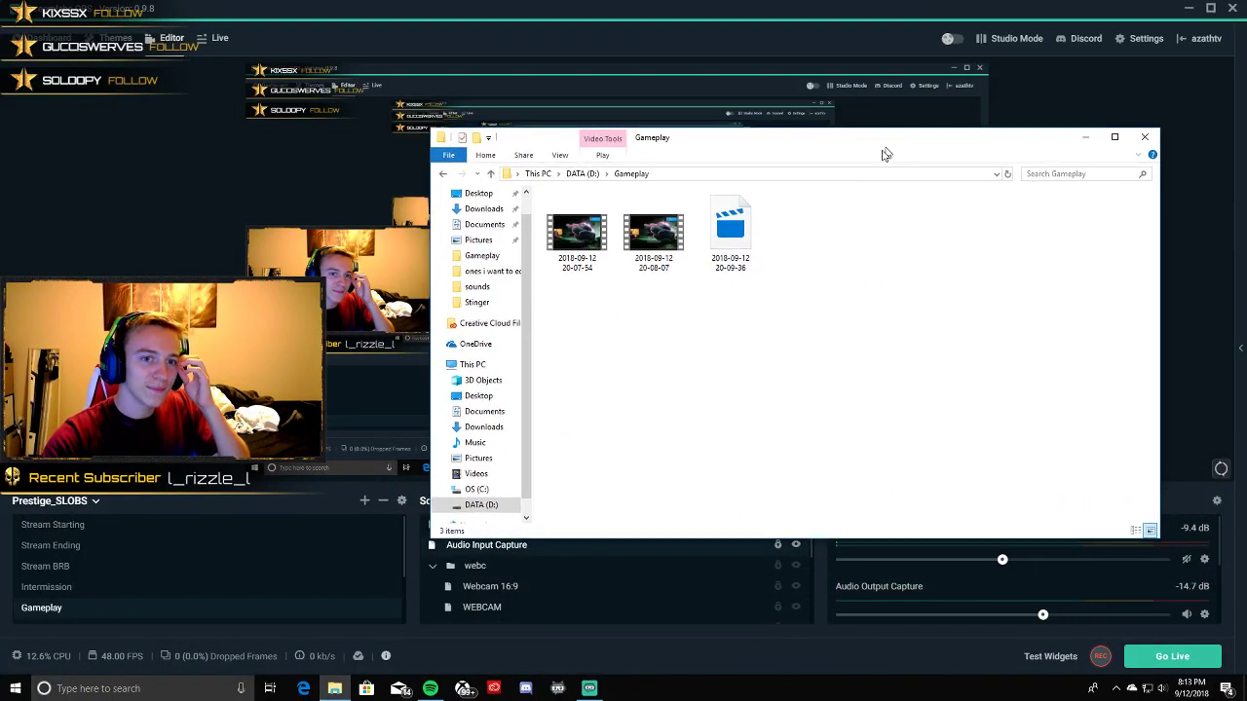
click(1128, 162)
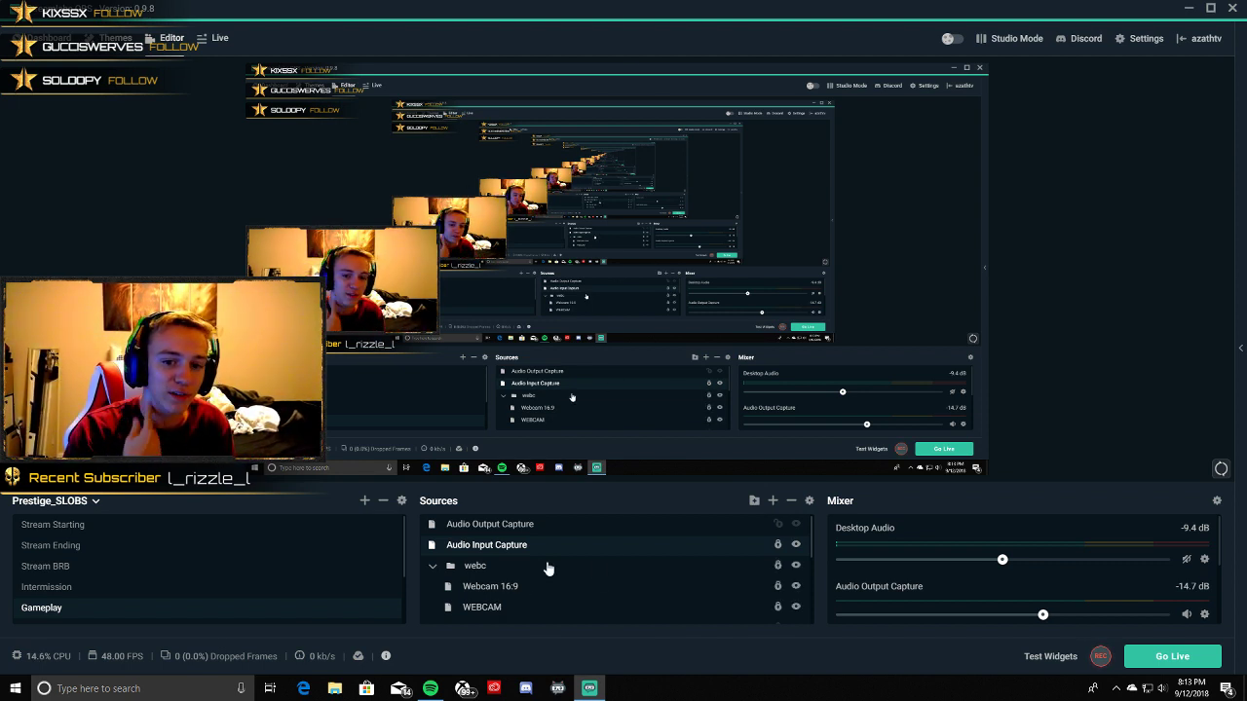
Hide the Display Capture source so the output shows the Destiny gameplay feed.
scroll(545, 568, down, 5)
scroll(548, 569, down, 2)
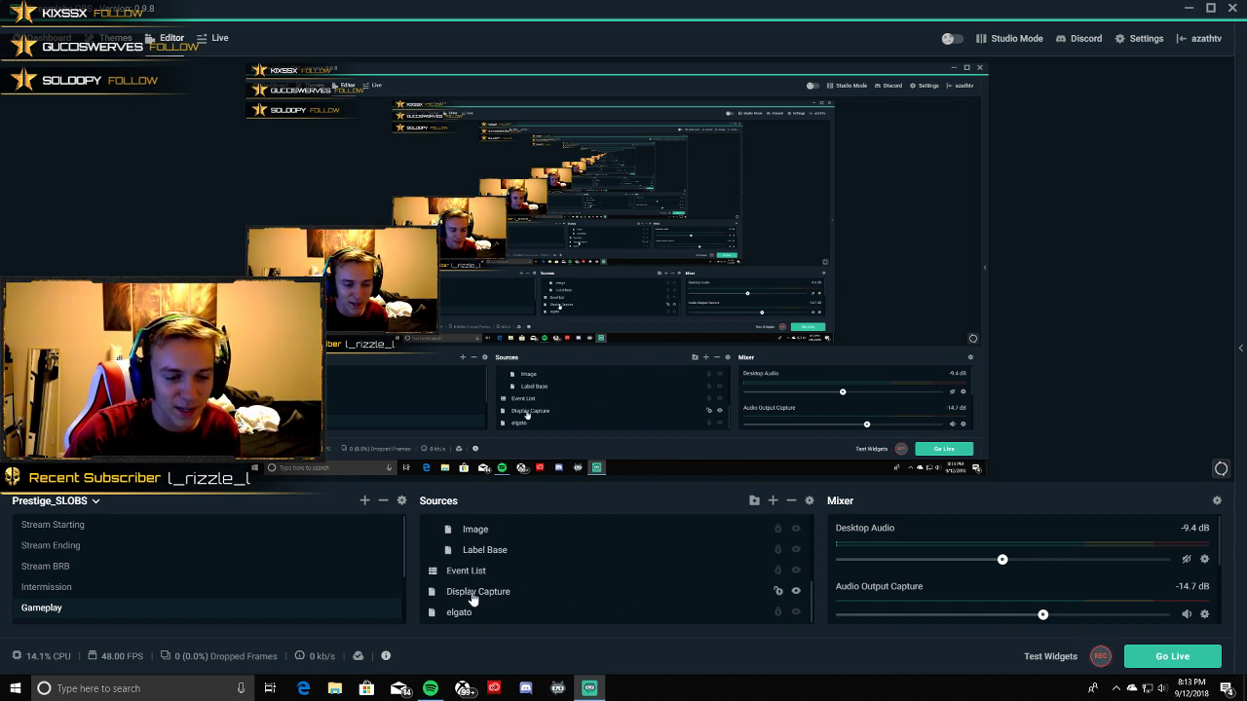
click(795, 593)
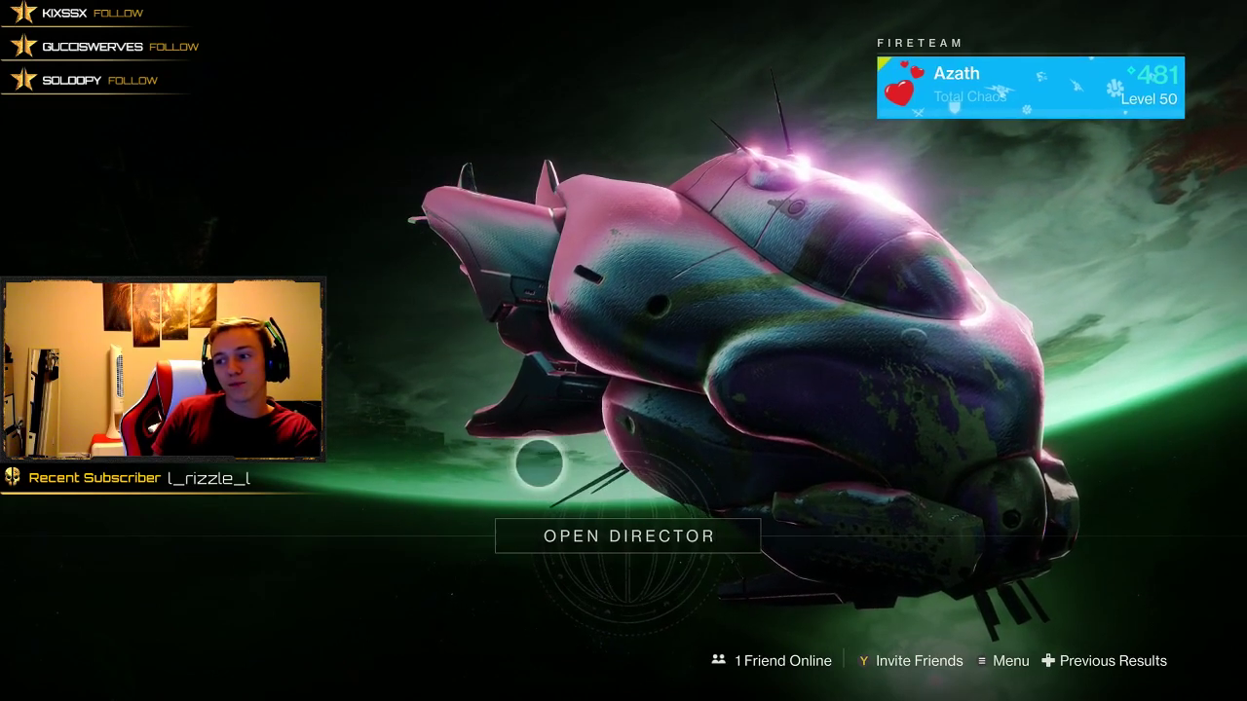
Open the in-game Director to show the Destinations planet map.
click(646, 532)
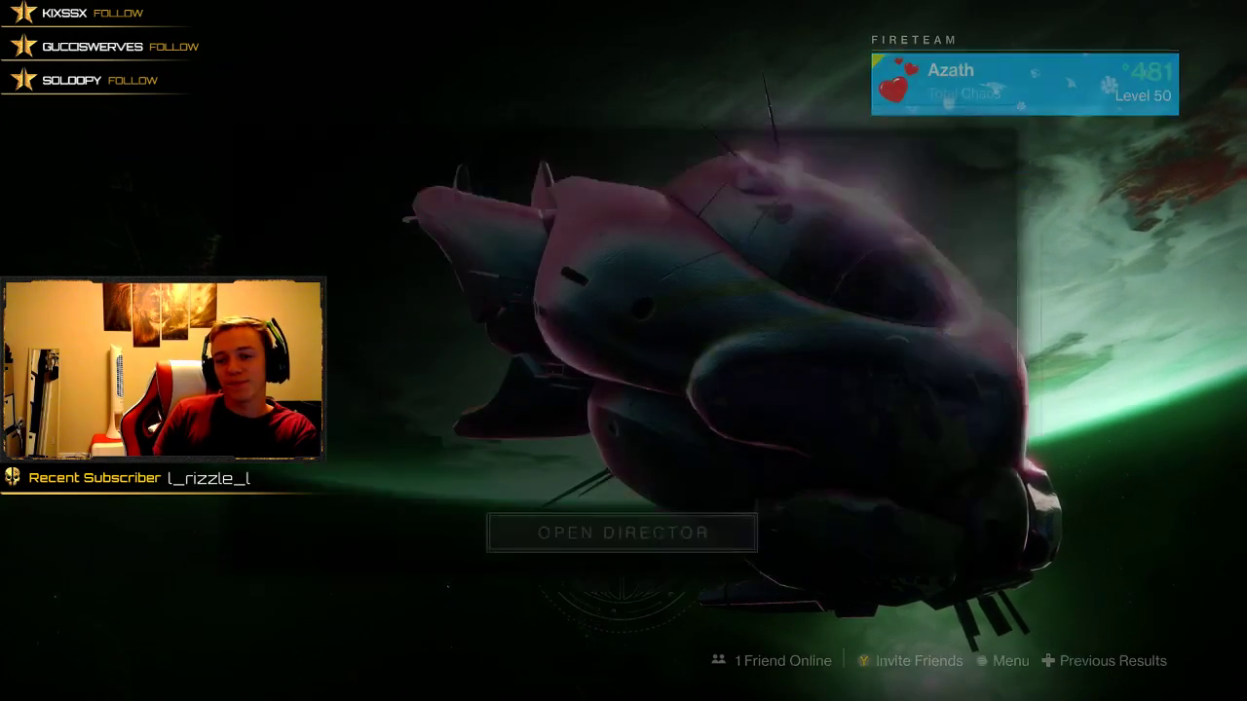